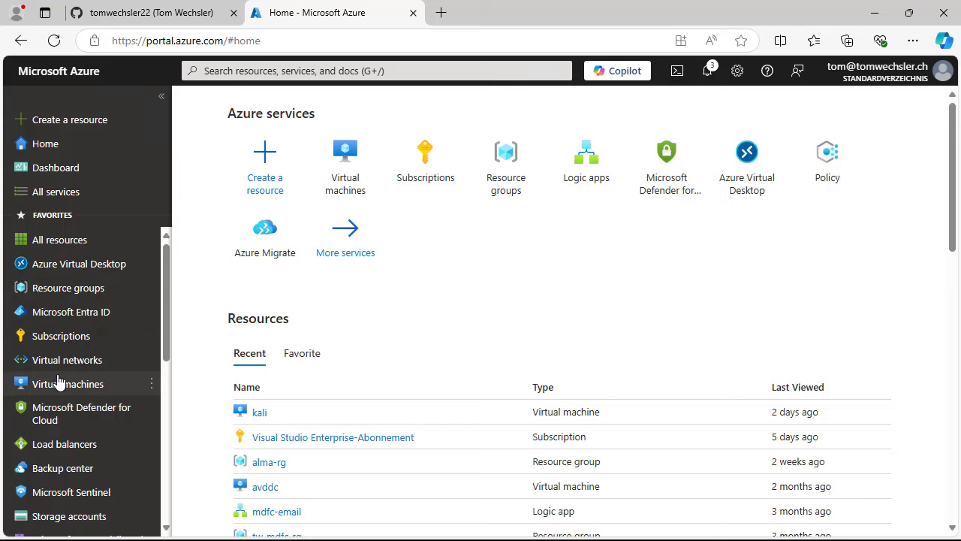
- Open the kali VM's overview from the Virtual machines list and browse its details
{"action": "left_click", "coordinate": [57, 385]}
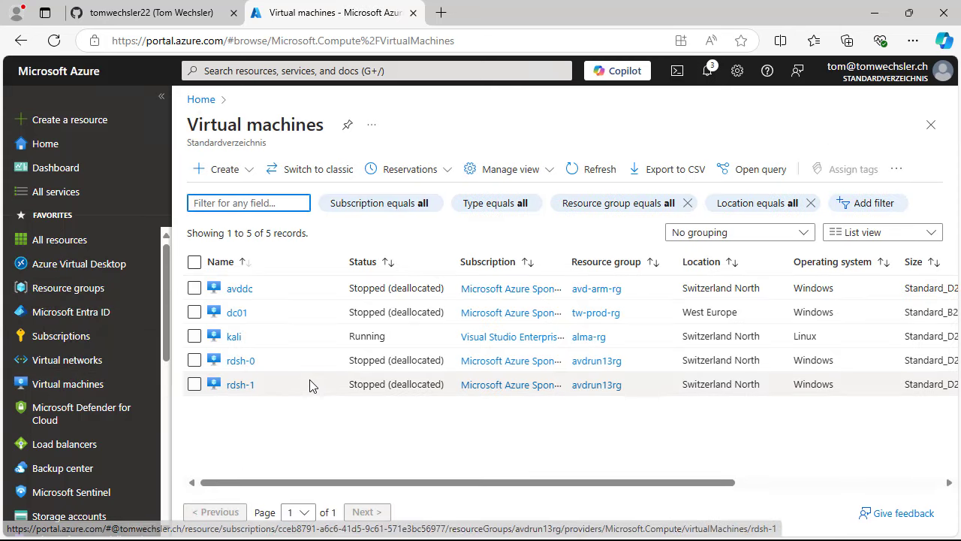
{"action": "left_click", "coordinate": [234, 339]}
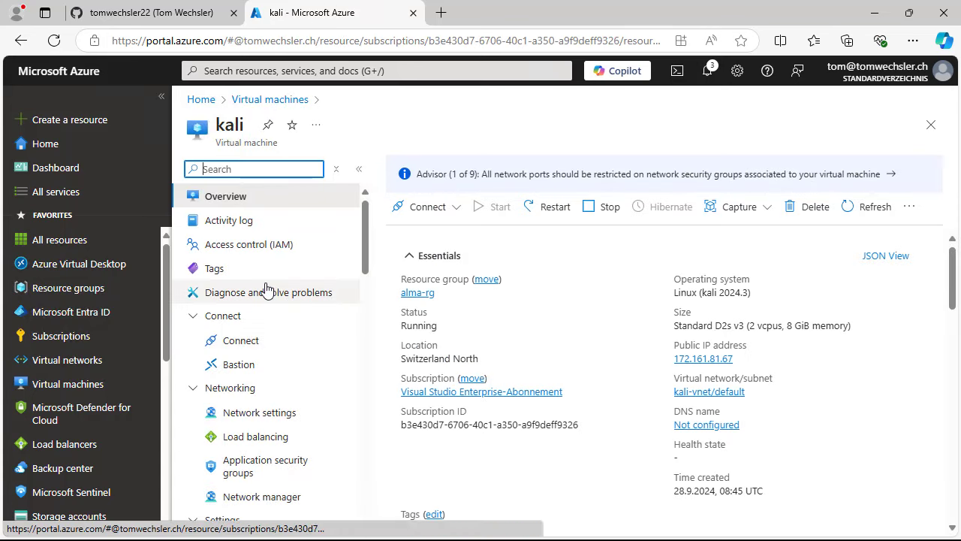
{"action": "scroll", "coordinate": [266, 289], "scroll_direction": "down", "scroll_amount": 7}
{"action": "scroll", "coordinate": [266, 289], "scroll_direction": "down", "scroll_amount": 5}
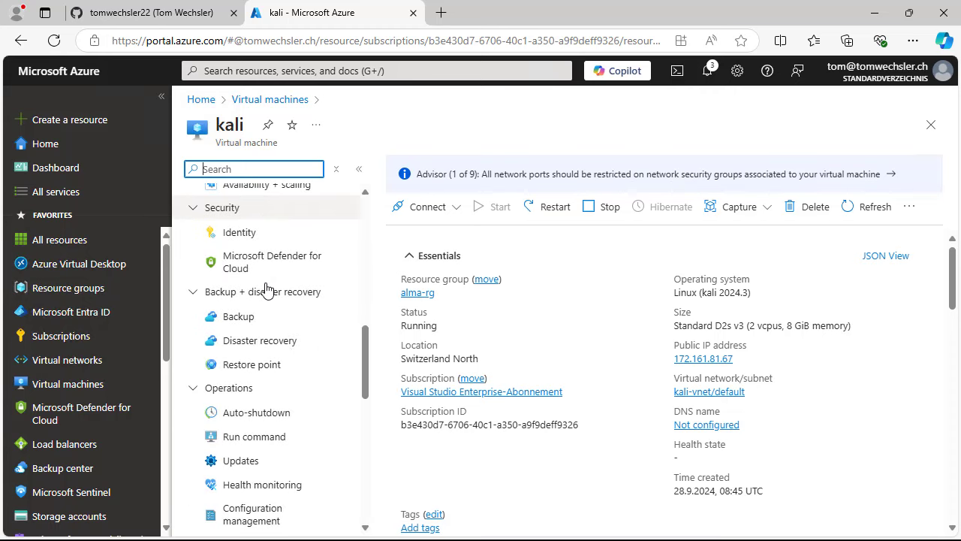
{"action": "scroll", "coordinate": [266, 289], "scroll_direction": "up", "scroll_amount": 2}
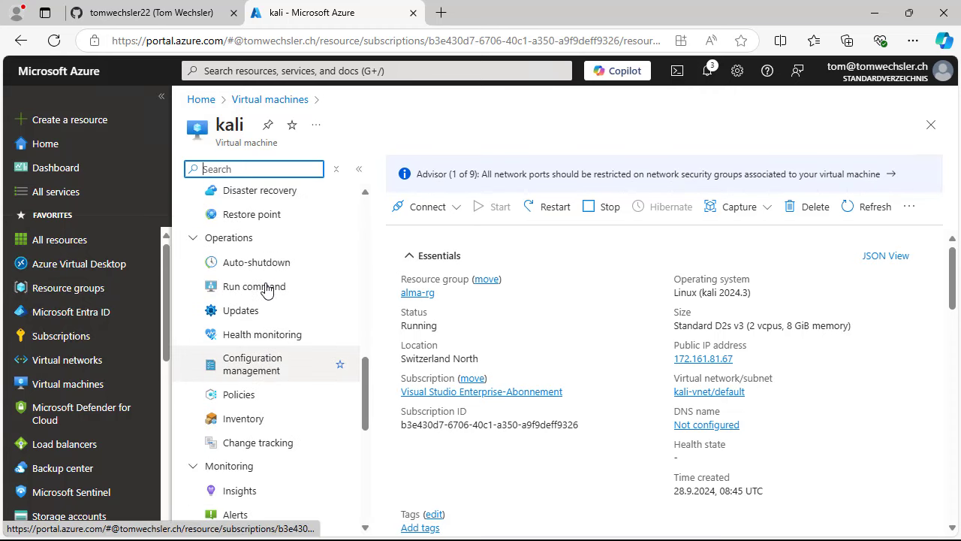
- Show kali's Auto-shutdown settings (19:00:00 daily, UTC+01:00) and scroll the menu to Automation
{"action": "left_click", "coordinate": [250, 262]}
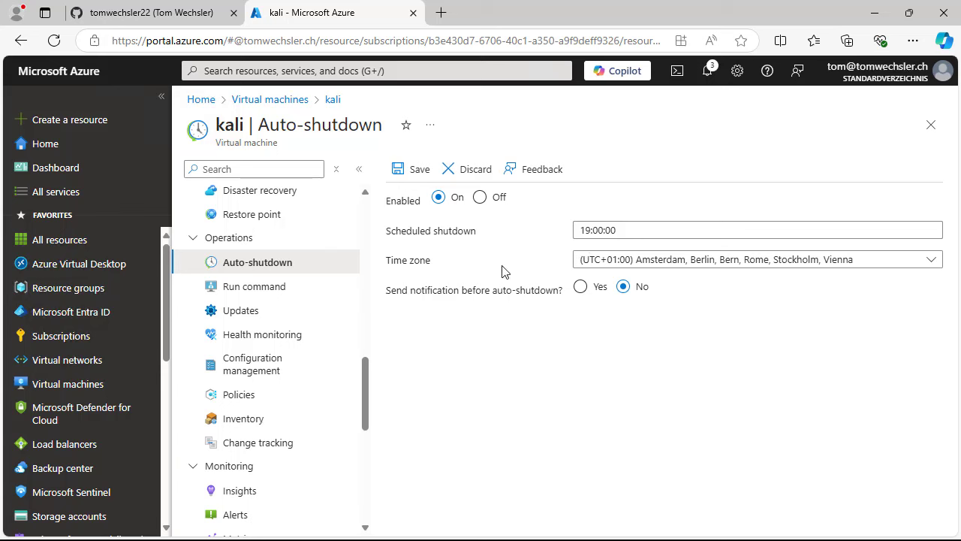
{"action": "scroll", "coordinate": [261, 280], "scroll_direction": "down", "scroll_amount": 3}
{"action": "scroll", "coordinate": [261, 280], "scroll_direction": "down", "scroll_amount": 1}
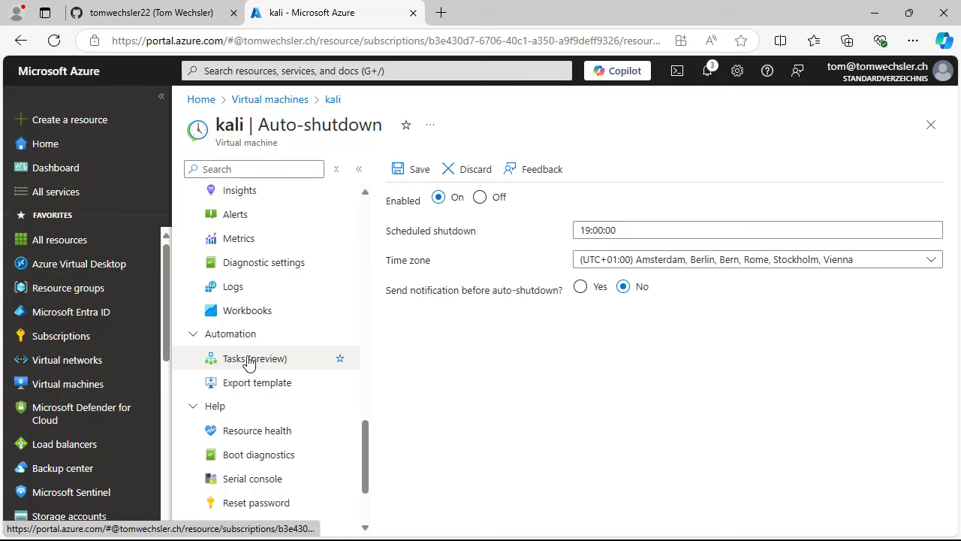
- Open kali's Tasks (preview) and start a new task to list the templates
{"action": "left_click", "coordinate": [249, 359]}
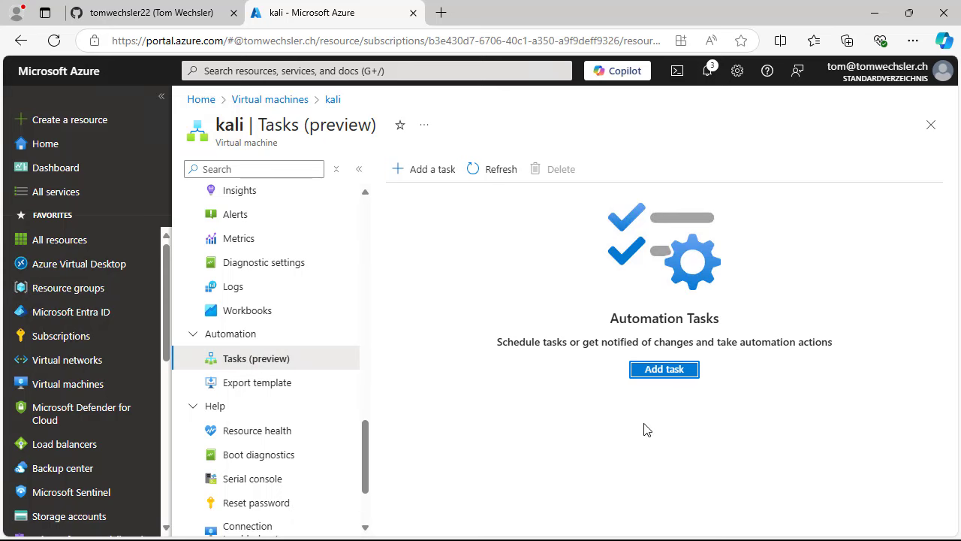
{"action": "left_click", "coordinate": [671, 373]}
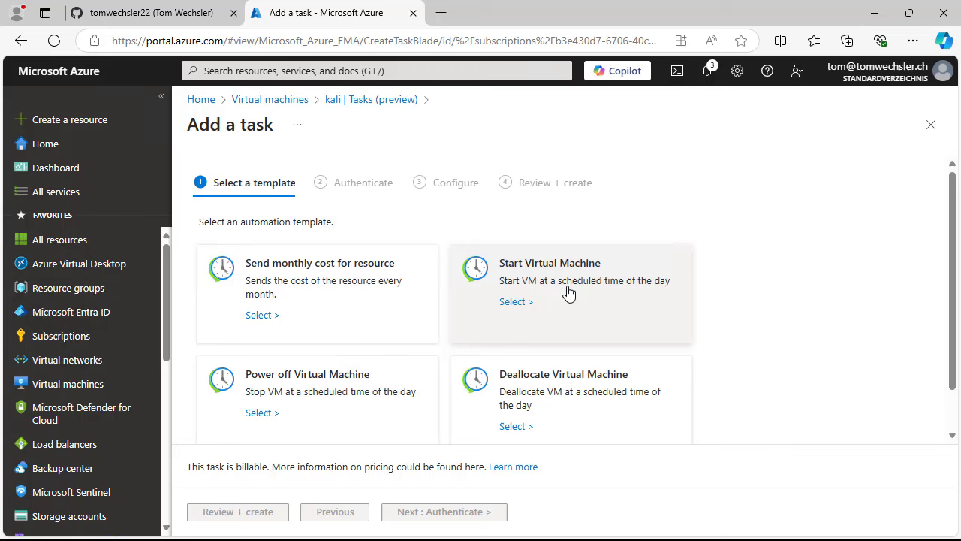
- Select the Start Virtual Machine template and continue to its Configure step
{"action": "left_click", "coordinate": [516, 302]}
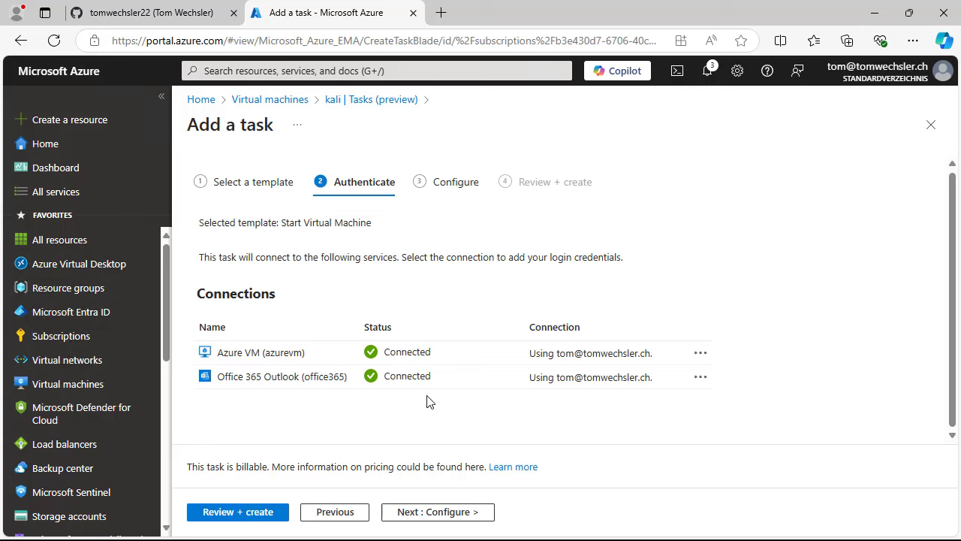
{"action": "left_click", "coordinate": [457, 513]}
{"action": "scroll", "coordinate": [458, 316], "scroll_direction": "down", "scroll_amount": 2}
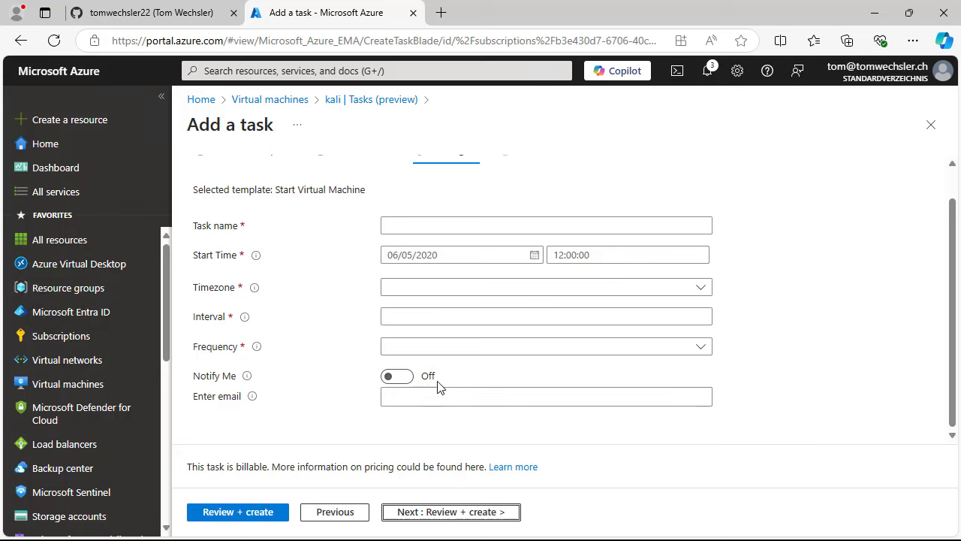
- Name the task StartVM, without a space, and bring up the Start Time calendar
{"action": "left_click", "coordinate": [418, 397]}
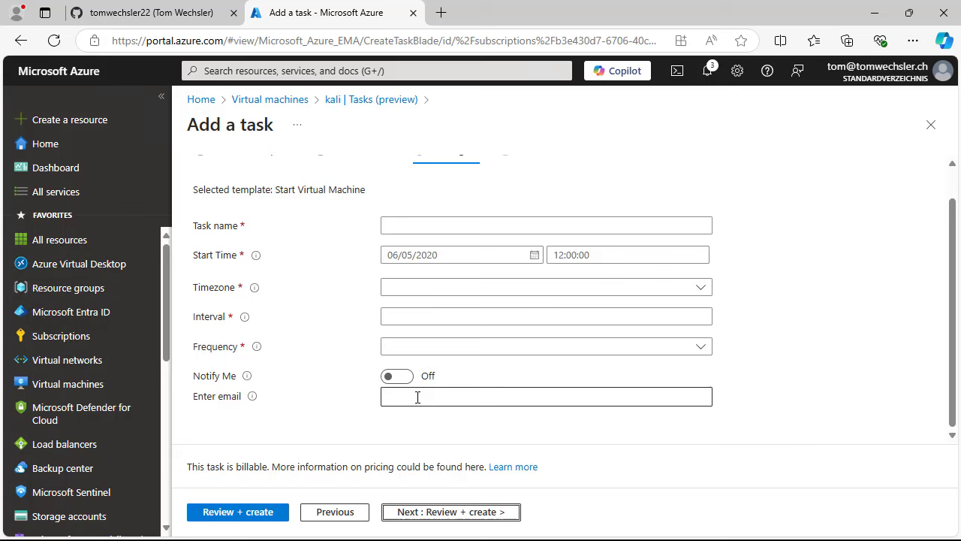
{"action": "left_click", "coordinate": [402, 225]}
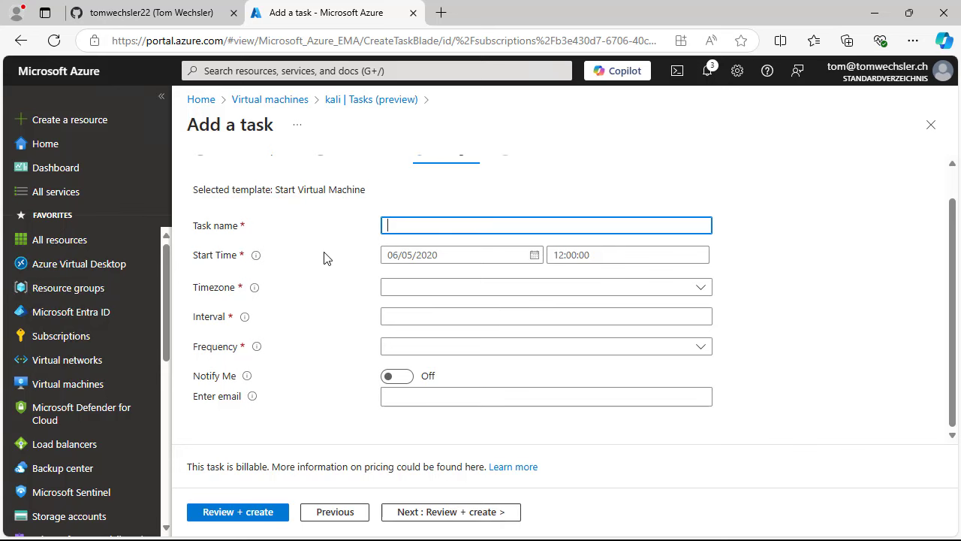
{"action": "type", "text": "Start VM"}
{"action": "key", "text": "Left"}
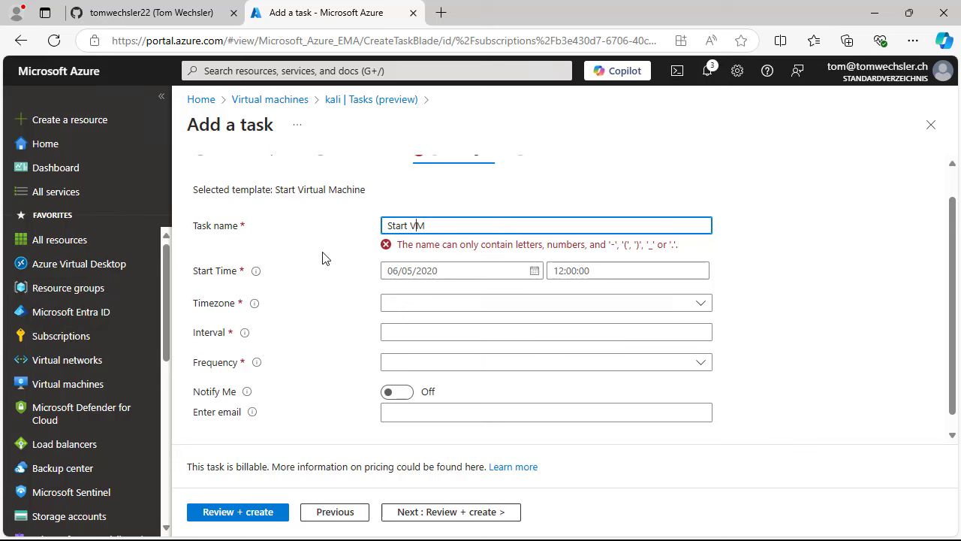
{"action": "key", "text": "BackSpace"}
{"action": "key", "text": "BackSpace"}
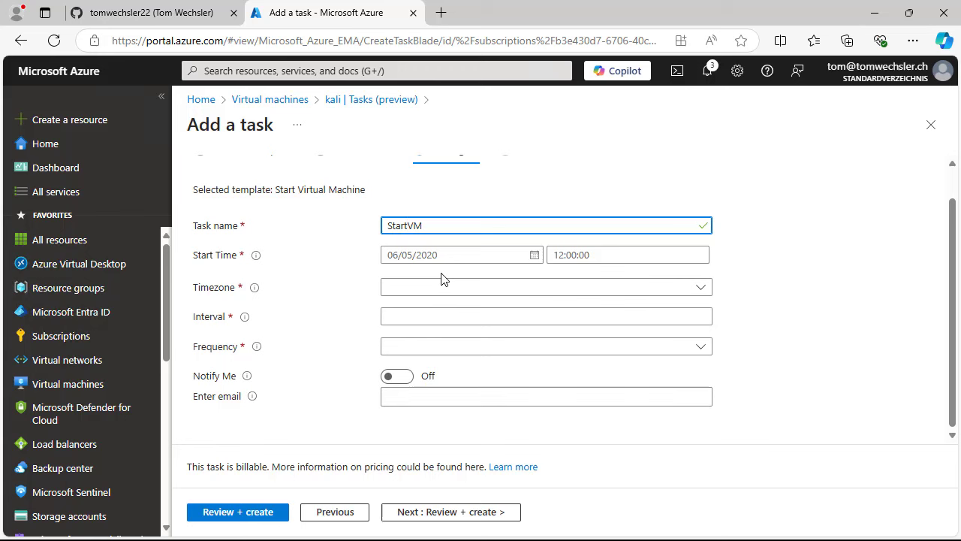
{"action": "left_click", "coordinate": [534, 257]}
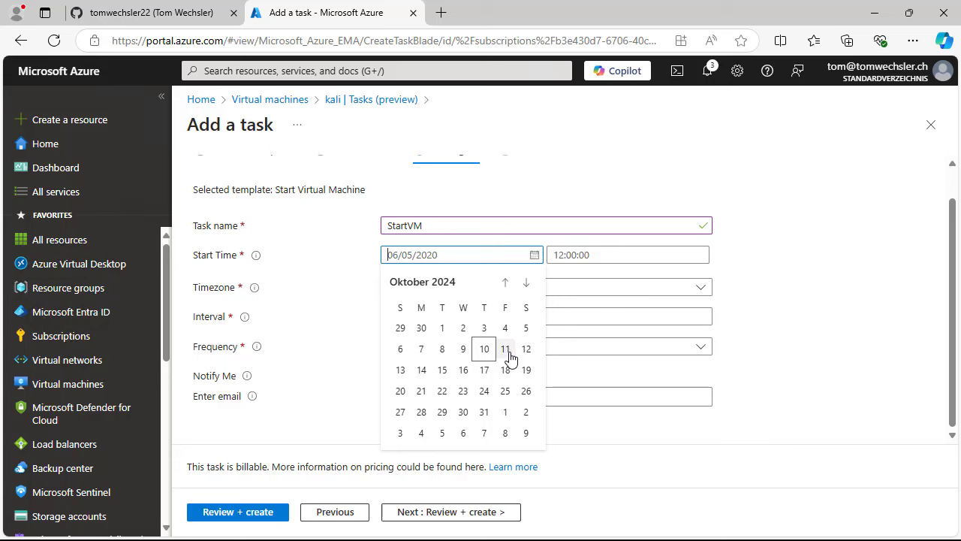
- Set the start to 11 October 2024 at 07:00 in E. Europe Standard Time
{"action": "left_click", "coordinate": [506, 349]}
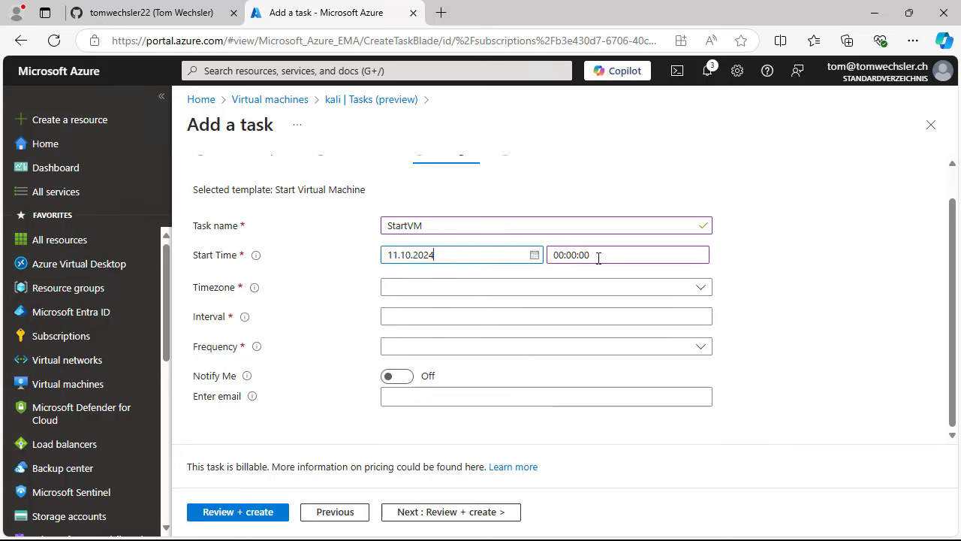
{"action": "left_click", "coordinate": [556, 256]}
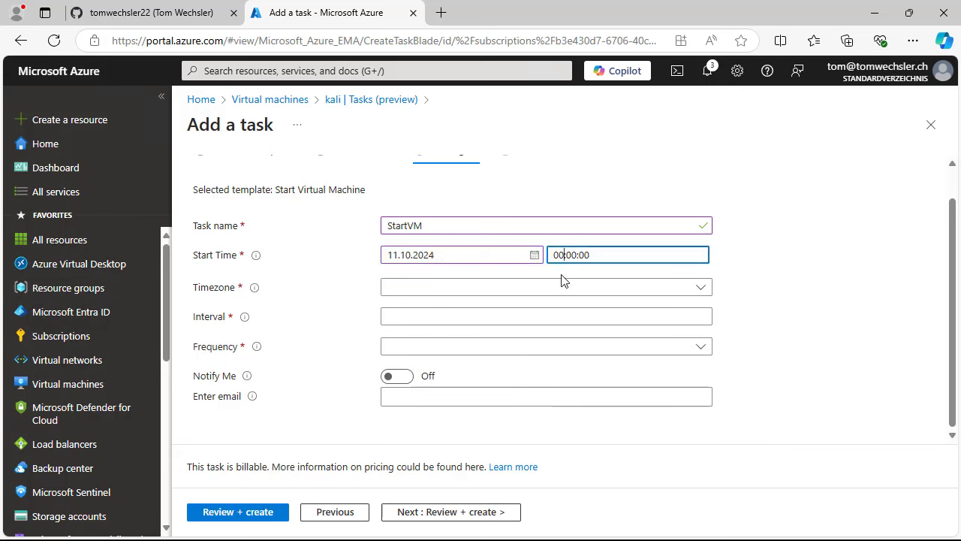
{"action": "type", "text": "7"}
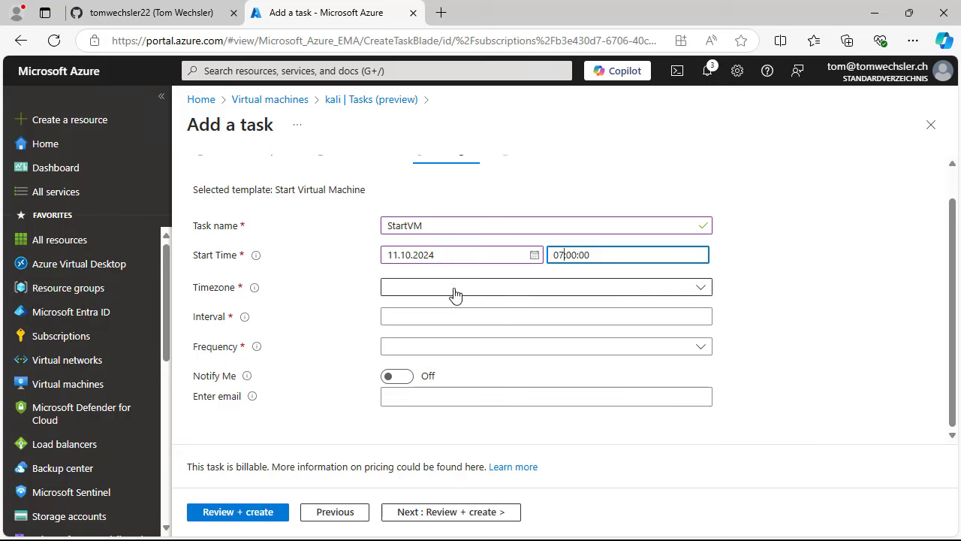
{"action": "left_click", "coordinate": [453, 291]}
{"action": "scroll", "coordinate": [468, 361], "scroll_direction": "down", "scroll_amount": 3}
{"action": "scroll", "coordinate": [468, 361], "scroll_direction": "down", "scroll_amount": 15}
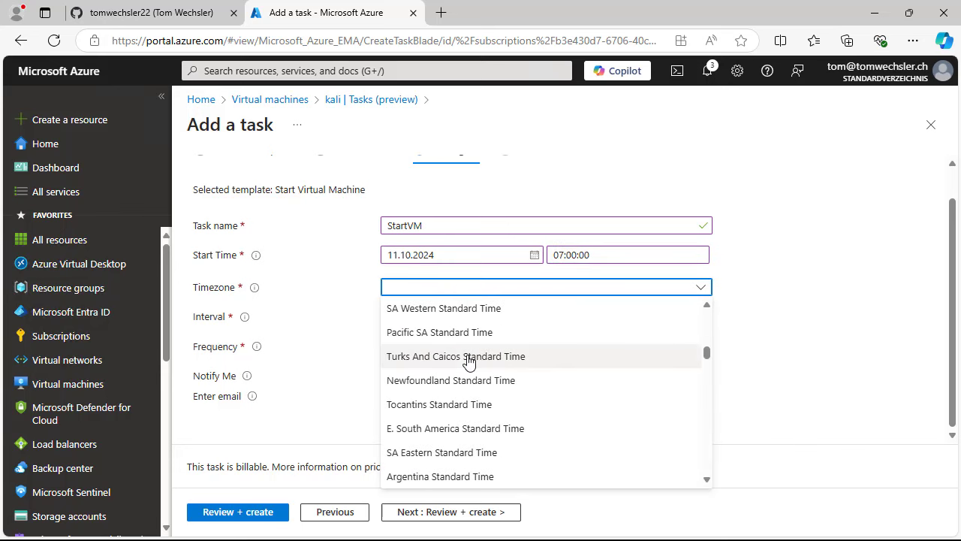
{"action": "scroll", "coordinate": [468, 361], "scroll_direction": "up", "scroll_amount": 1}
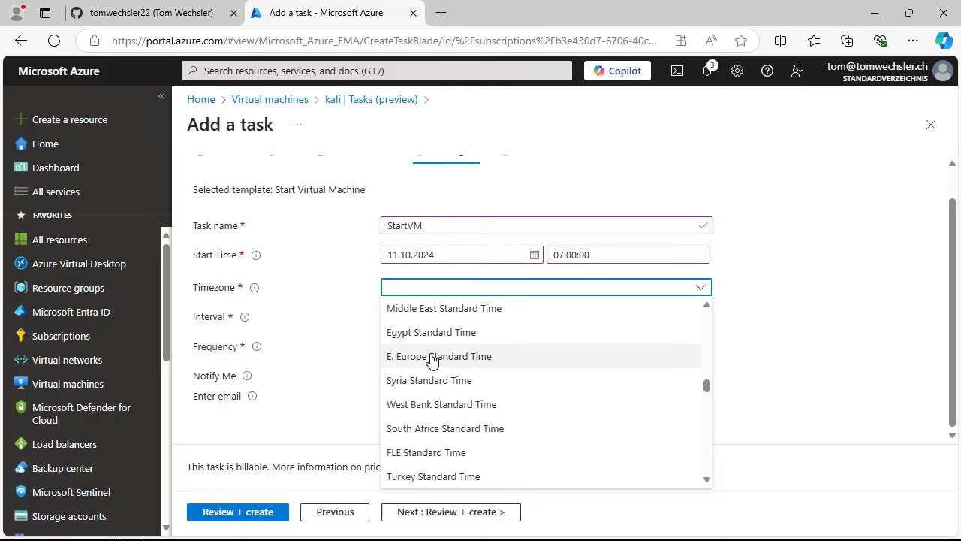
{"action": "left_click", "coordinate": [433, 357]}
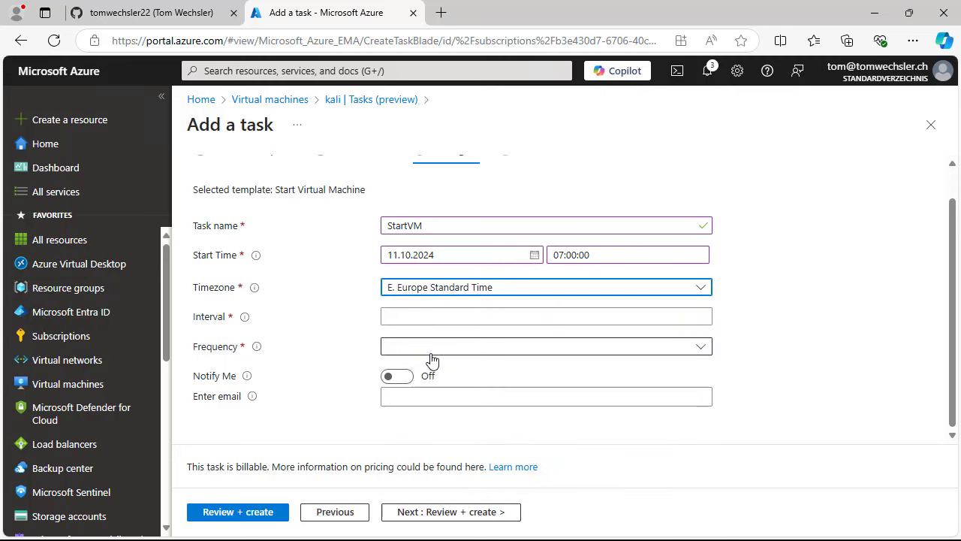
- Make the task repeat every 1 Day, leaving email notification off
{"action": "left_click", "coordinate": [415, 316]}
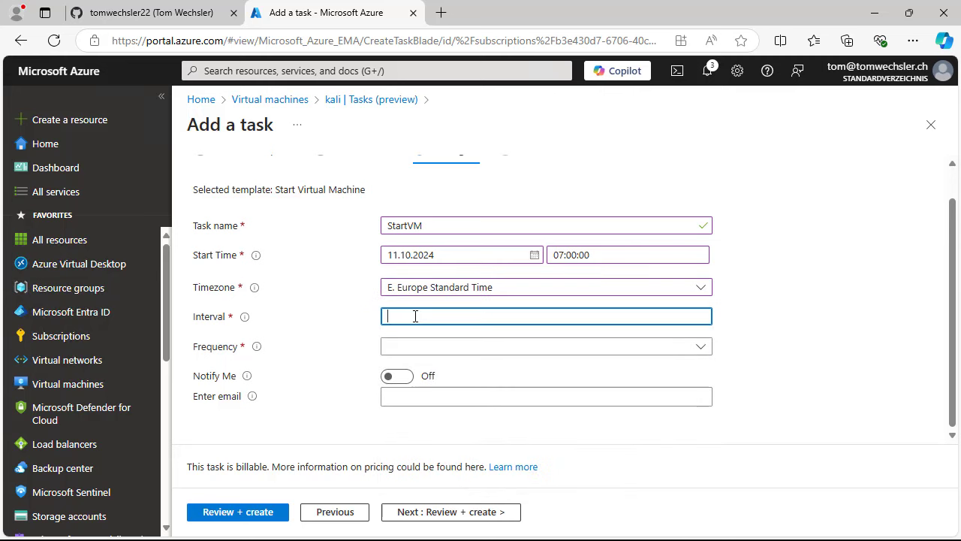
{"action": "type", "text": "1"}
{"action": "left_click", "coordinate": [414, 350]}
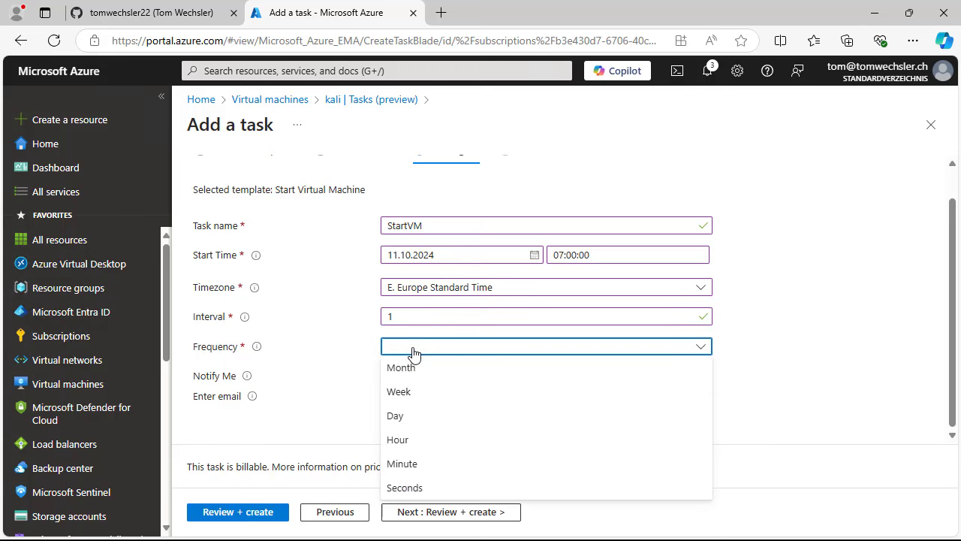
{"action": "left_click", "coordinate": [418, 418]}
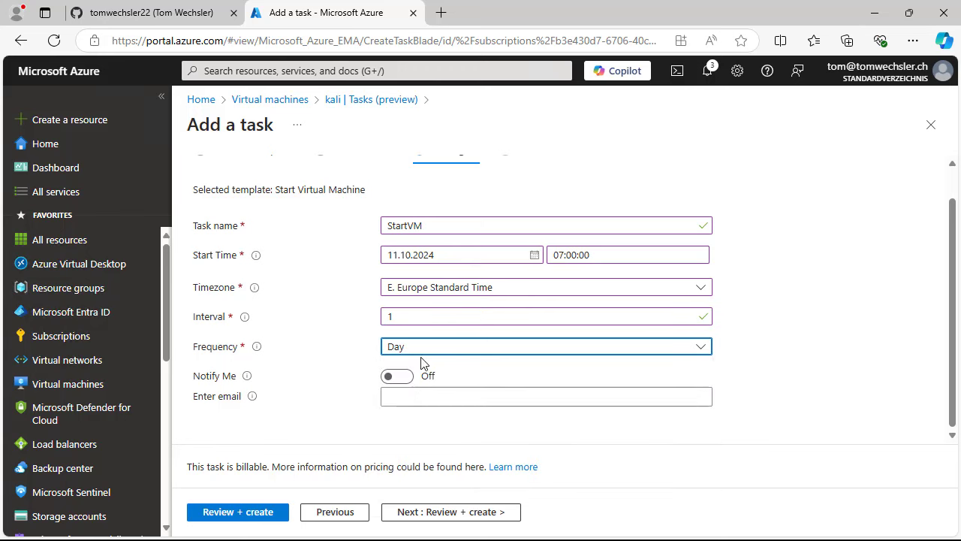
{"action": "left_click", "coordinate": [472, 354]}
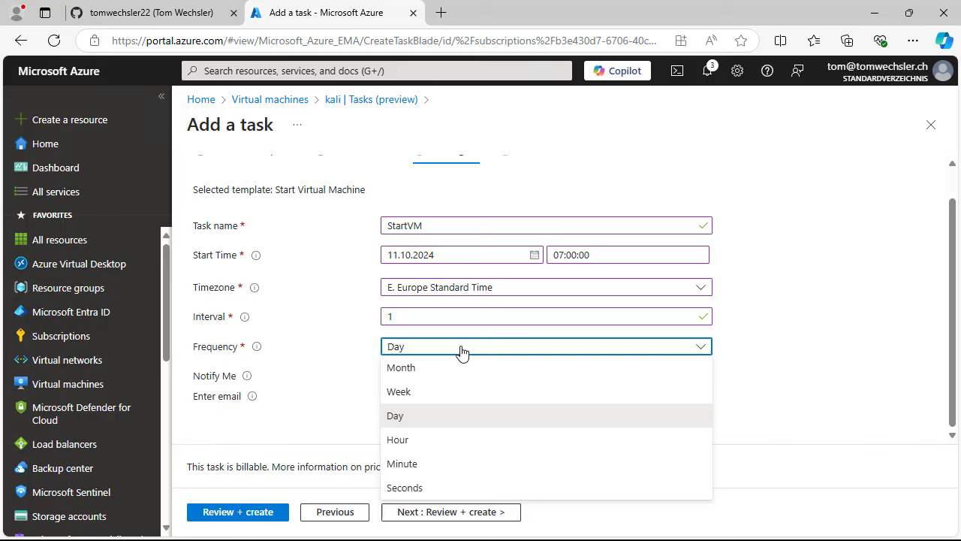
{"action": "left_click", "coordinate": [354, 361]}
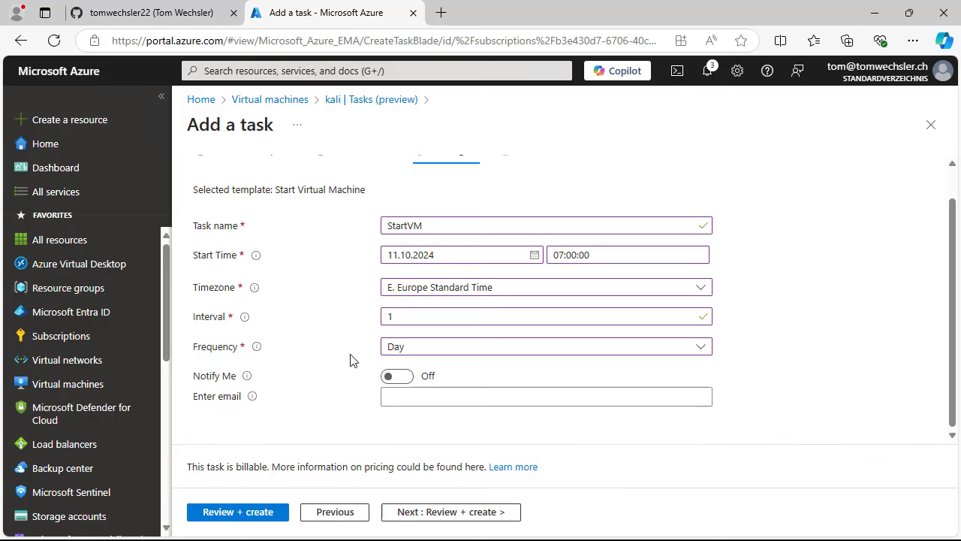
{"action": "left_click", "coordinate": [402, 381]}
{"action": "left_click", "coordinate": [402, 393]}
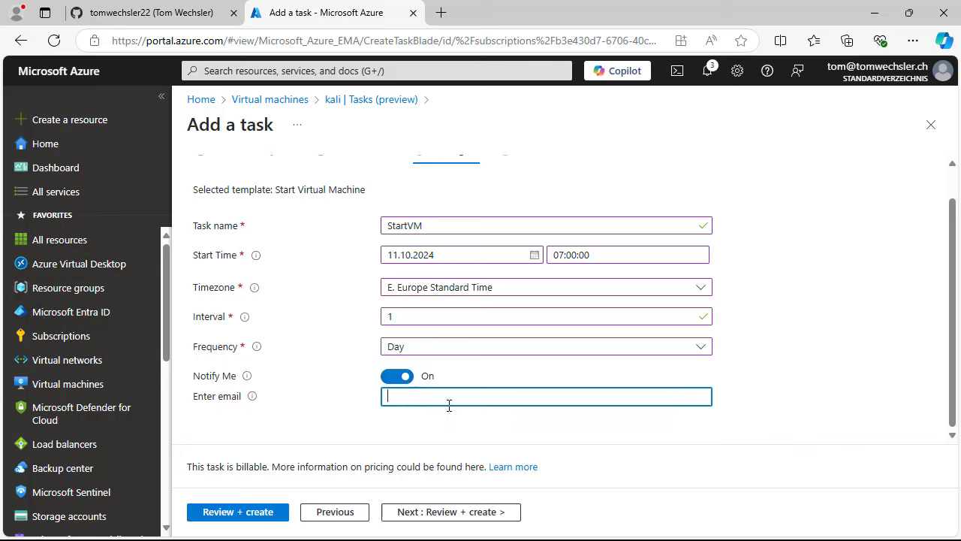
{"action": "left_click", "coordinate": [394, 376]}
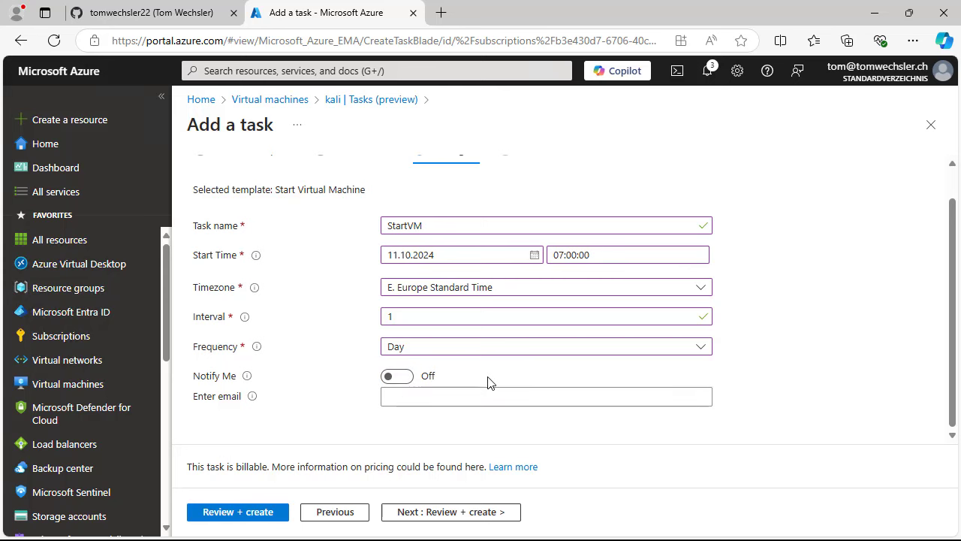
{"action": "scroll", "coordinate": [487, 382], "scroll_direction": "up", "scroll_amount": 1}
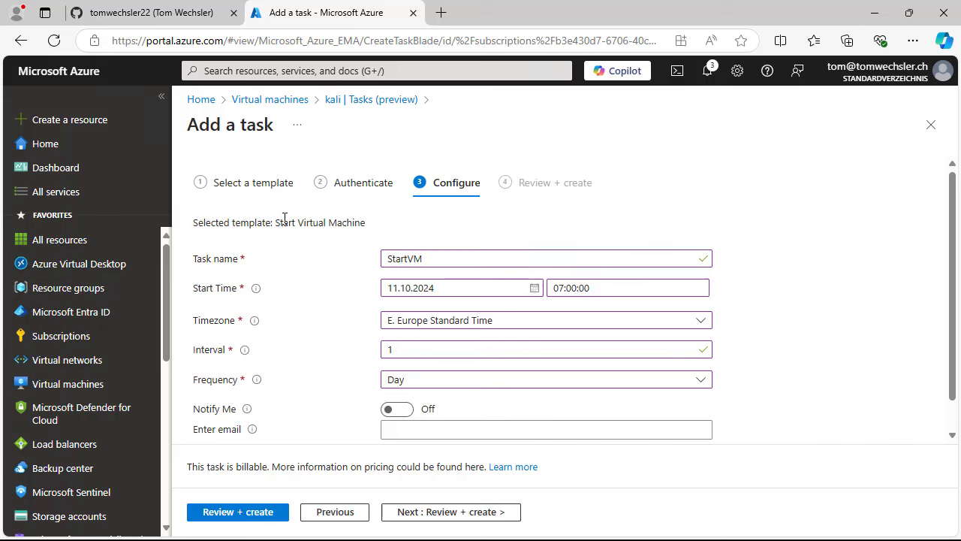
- Review and create StartVM, then read the failure about the missing EmailID parameter
{"action": "left_click_drag", "start_coordinate": [275, 223], "coordinate": [369, 224]}
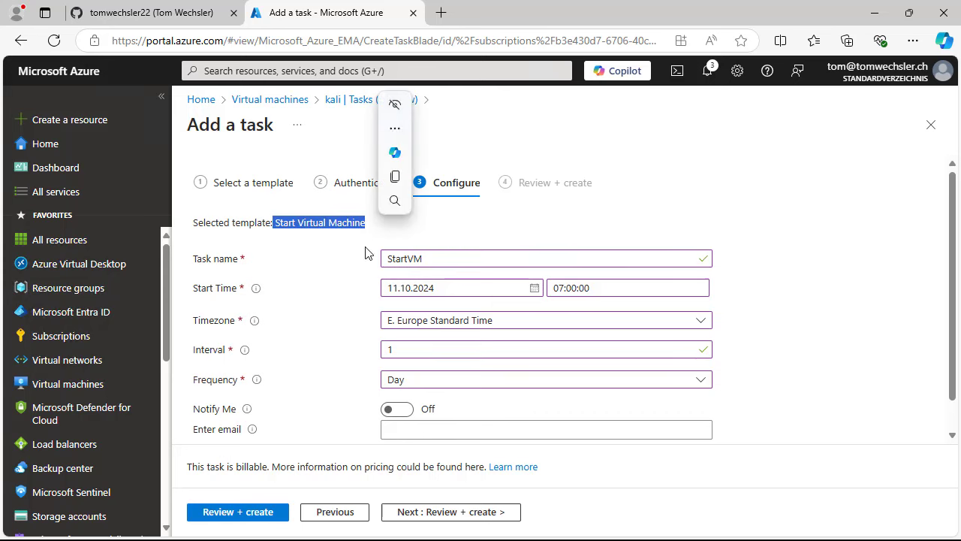
{"action": "scroll", "coordinate": [346, 270], "scroll_direction": "down", "scroll_amount": 1}
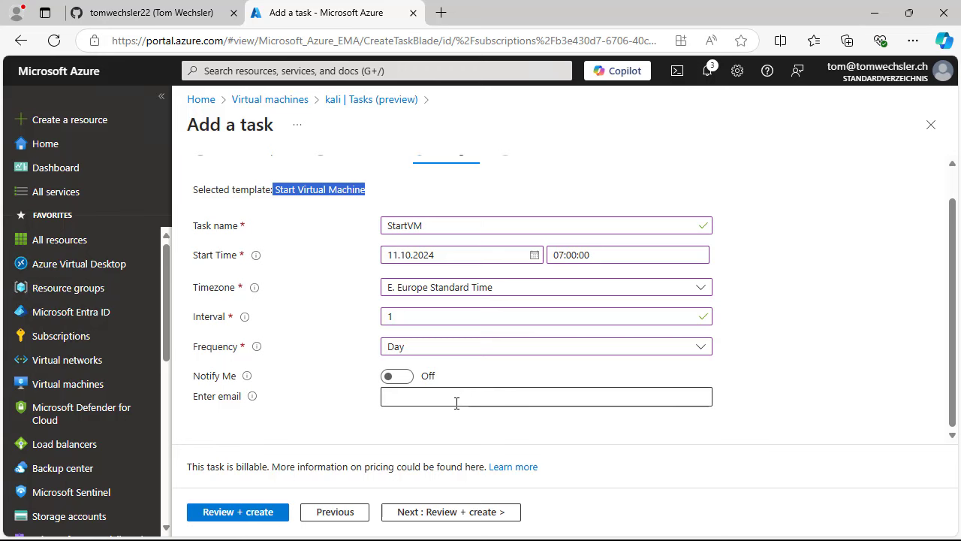
{"action": "left_click", "coordinate": [473, 512]}
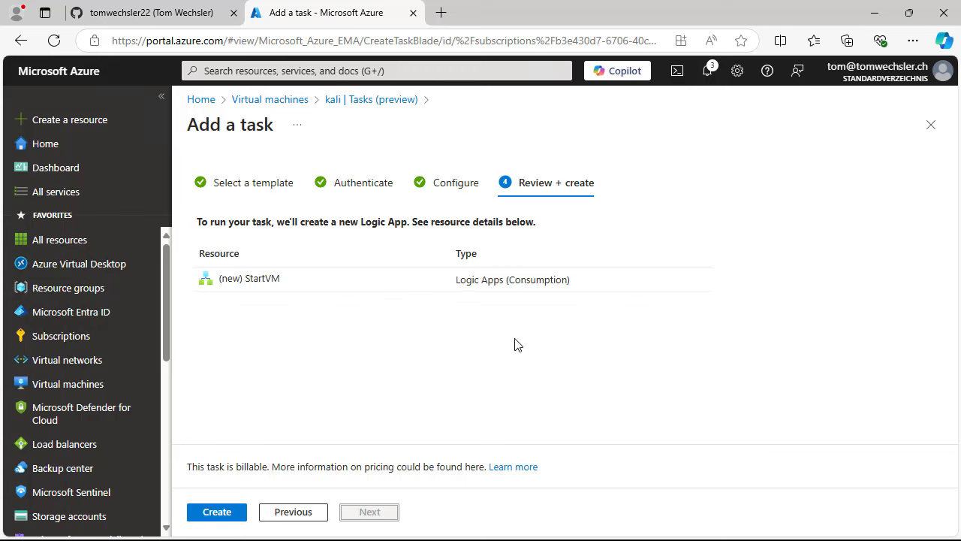
{"action": "left_click", "coordinate": [224, 516]}
{"action": "left_click", "coordinate": [703, 72]}
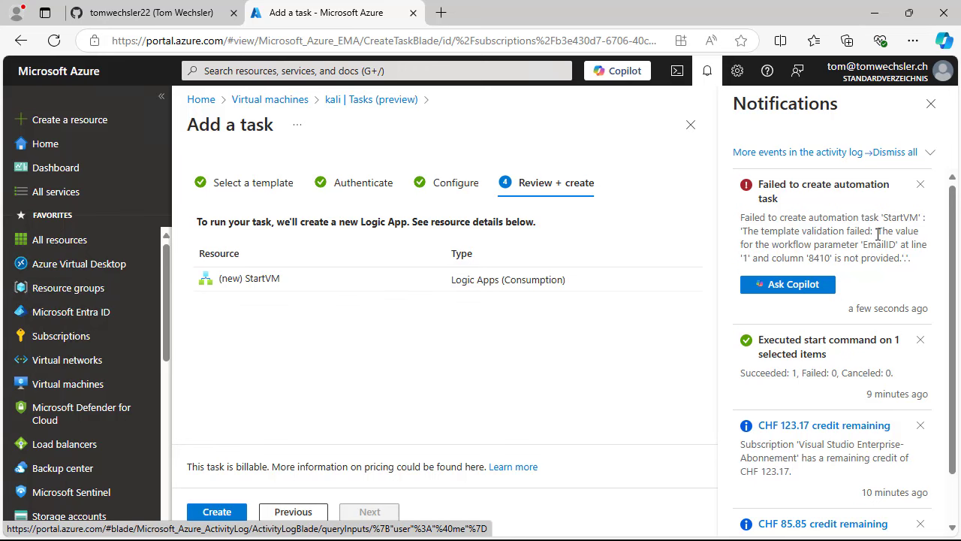
- Go back, turn Notify Me on with the owner's email address, and return to review
{"action": "left_click", "coordinate": [930, 104]}
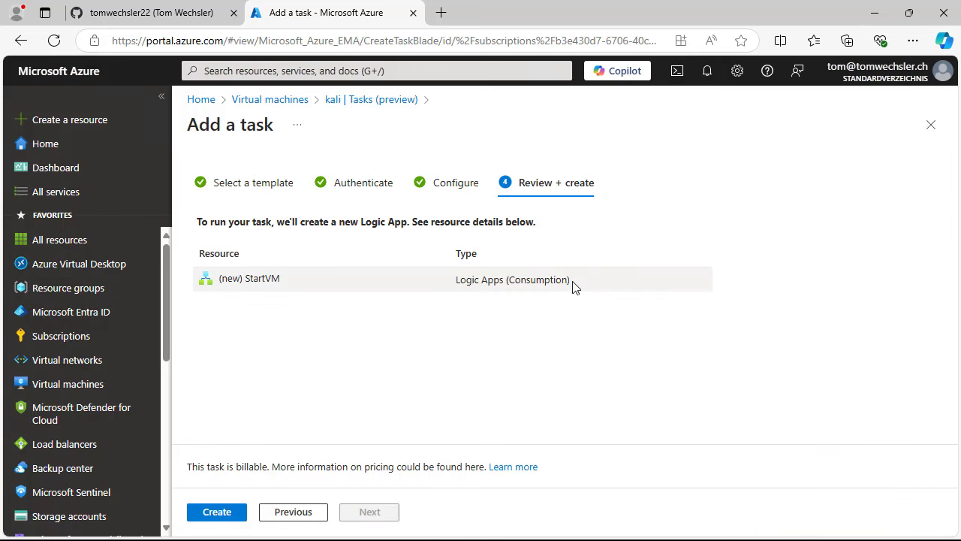
{"action": "left_click", "coordinate": [311, 509]}
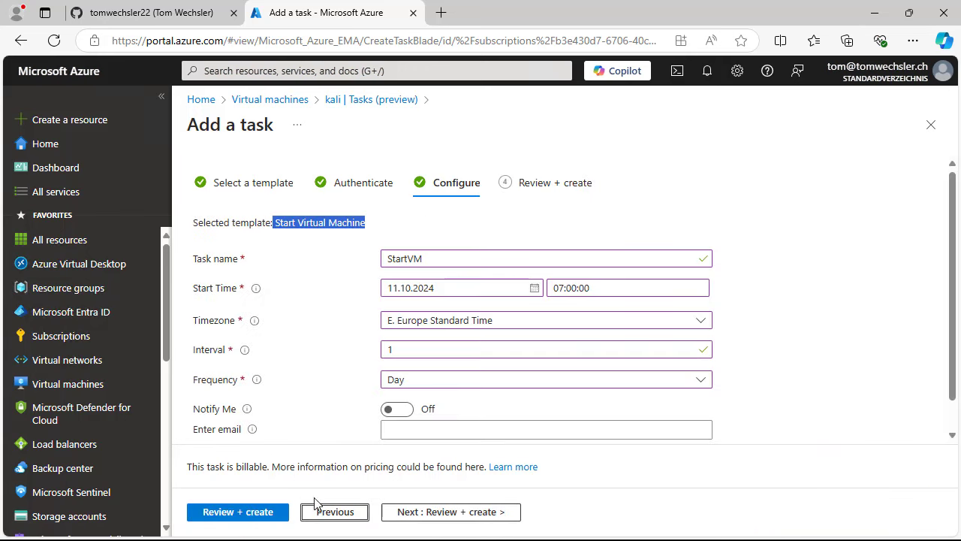
{"action": "scroll", "coordinate": [443, 387], "scroll_direction": "down", "scroll_amount": 1}
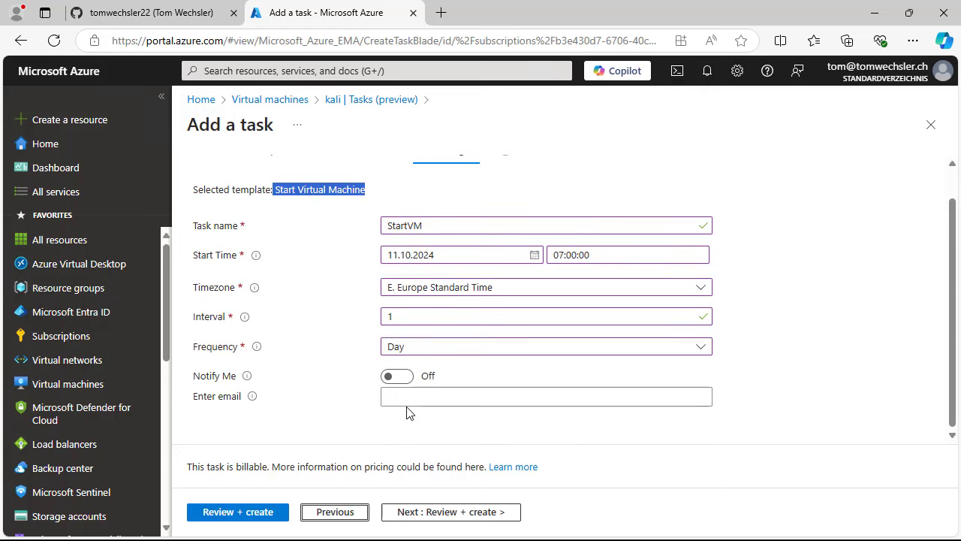
{"action": "left_click", "coordinate": [407, 377]}
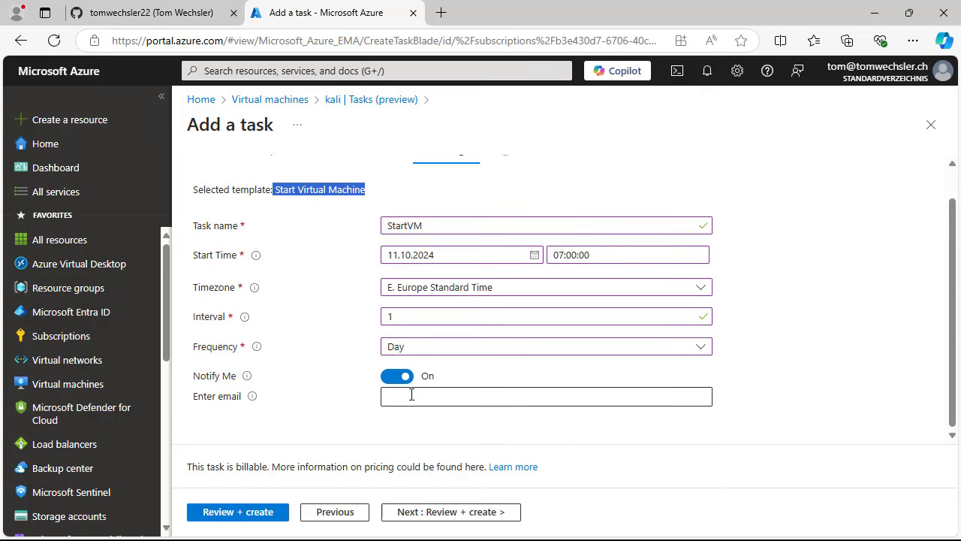
{"action": "left_click", "coordinate": [412, 395]}
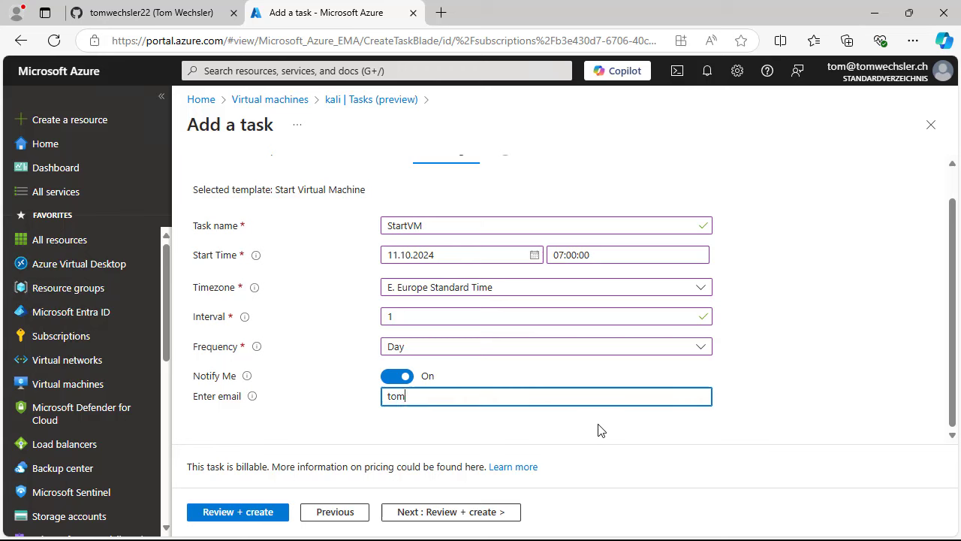
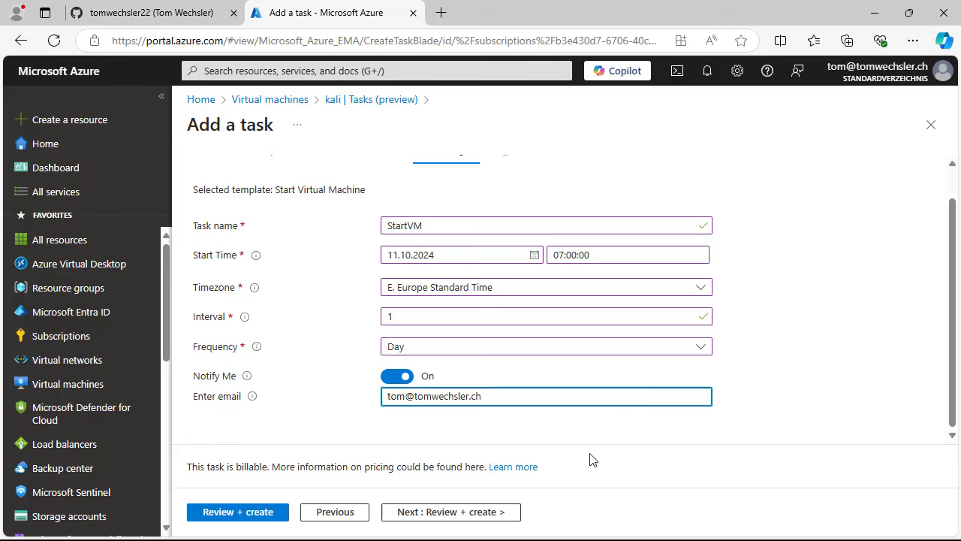
{"action": "left_click", "coordinate": [394, 518]}
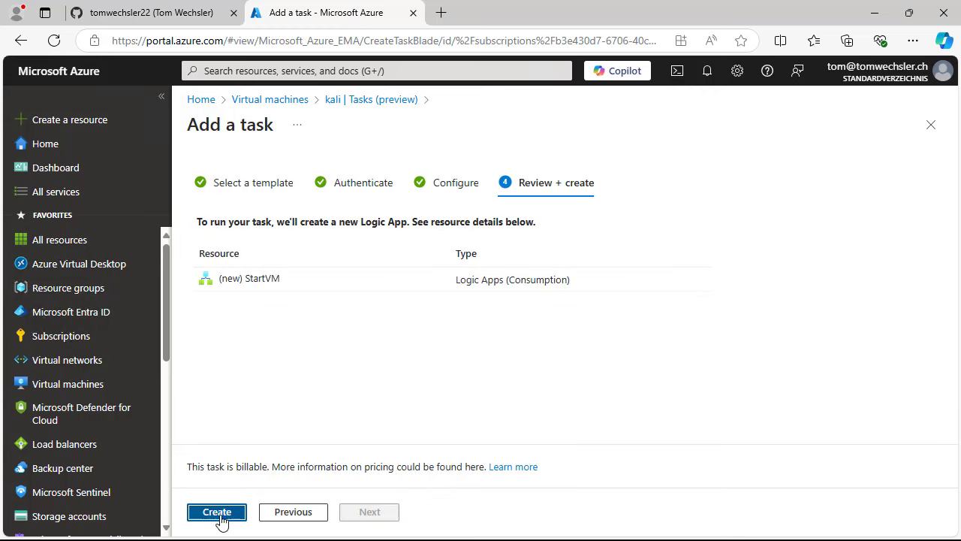
- Create StartVM, check its empty run history, and open its options in kali's Tasks list
{"action": "left_click", "coordinate": [217, 512]}
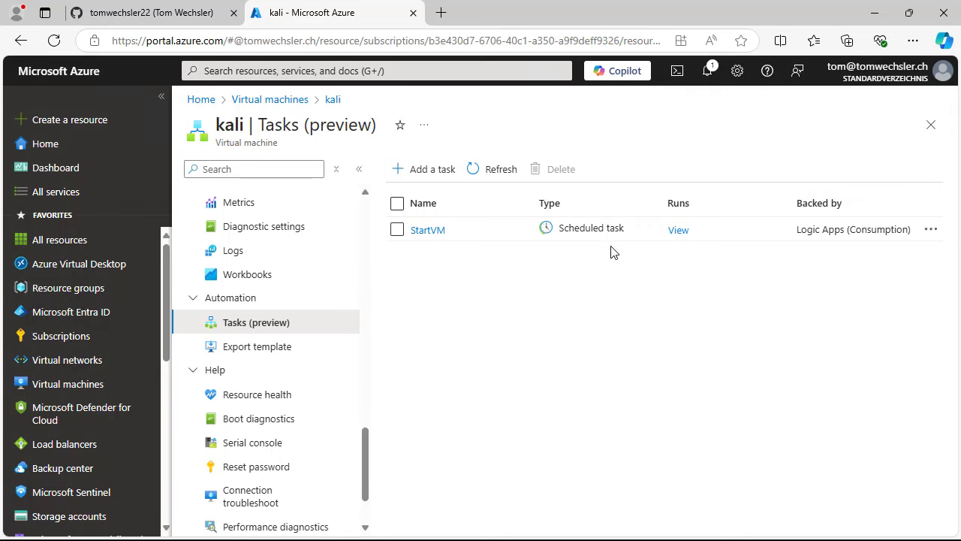
{"action": "left_click", "coordinate": [680, 234]}
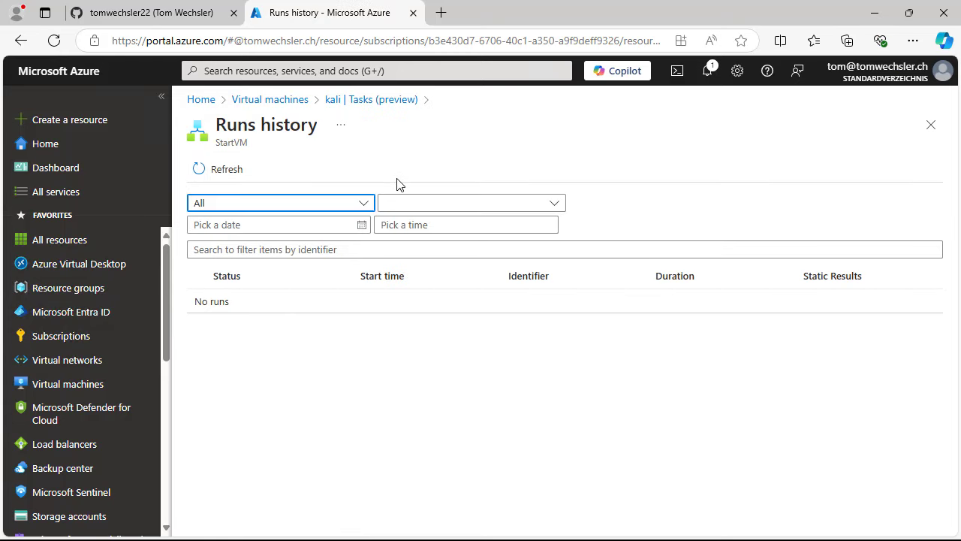
{"action": "left_click", "coordinate": [392, 100]}
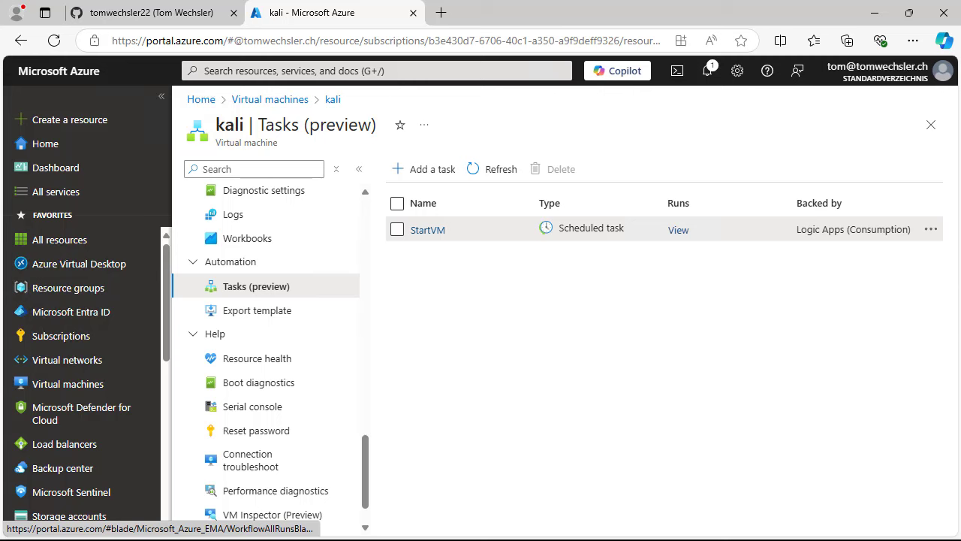
{"action": "left_click", "coordinate": [934, 231]}
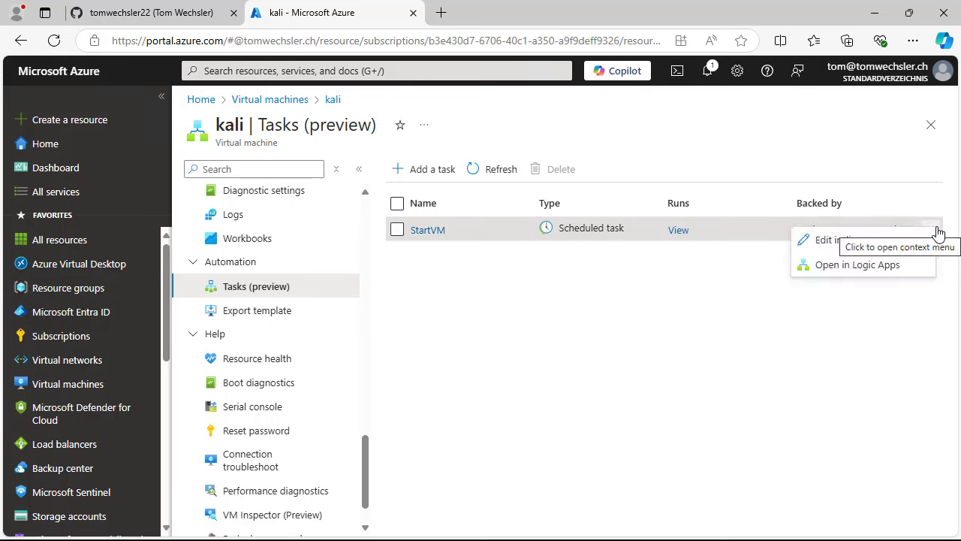
{"action": "left_click", "coordinate": [864, 267]}
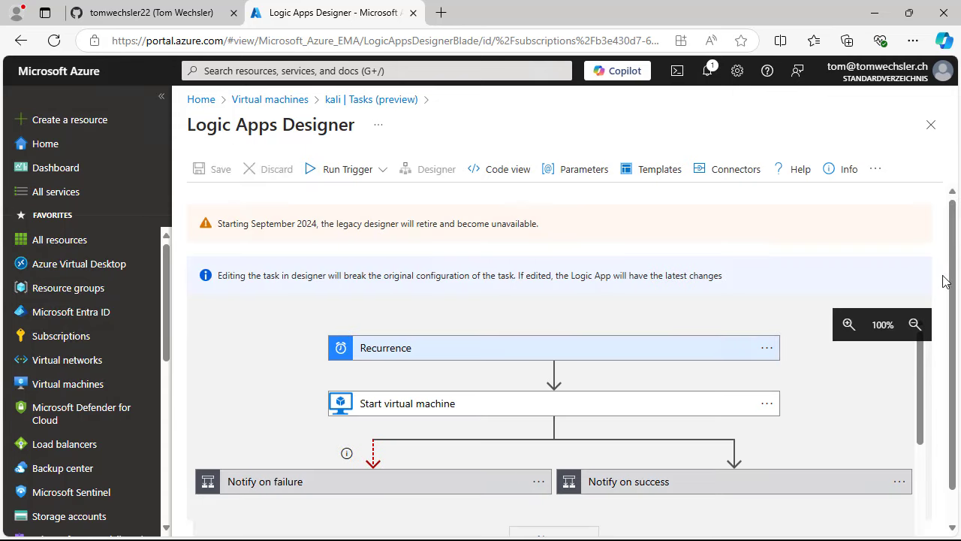
{"action": "left_click_drag", "start_coordinate": [947, 276], "coordinate": [958, 311]}
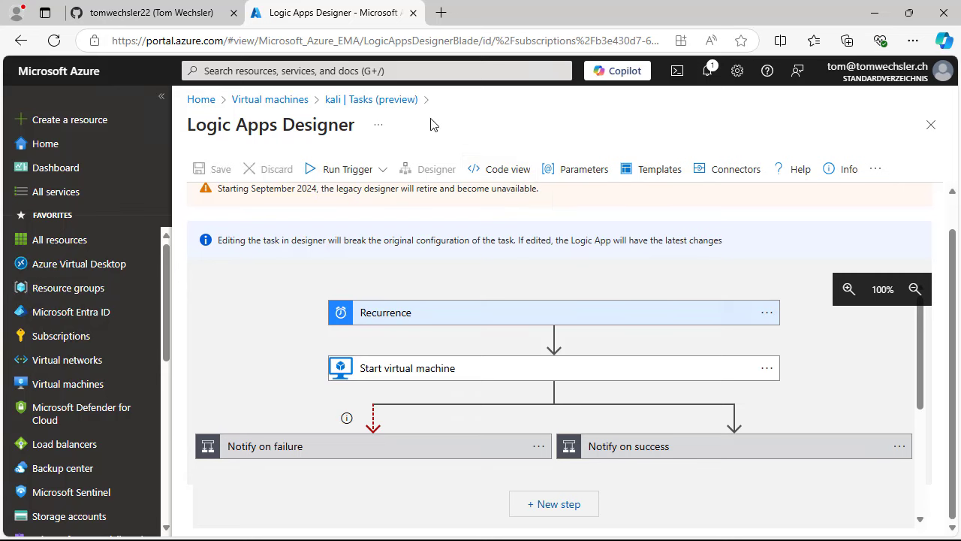
{"action": "left_click", "coordinate": [378, 100]}
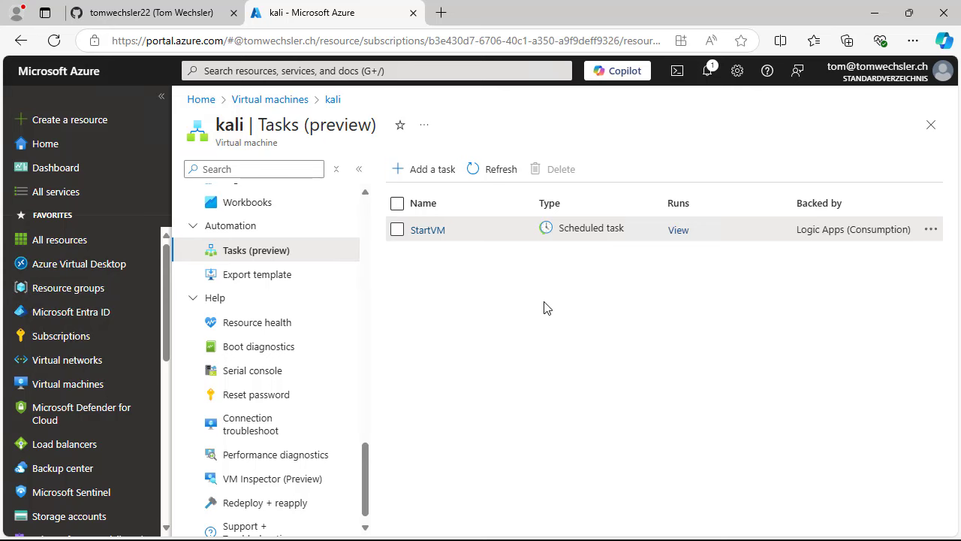
{"action": "left_click_drag", "start_coordinate": [367, 485], "coordinate": [368, 470]}
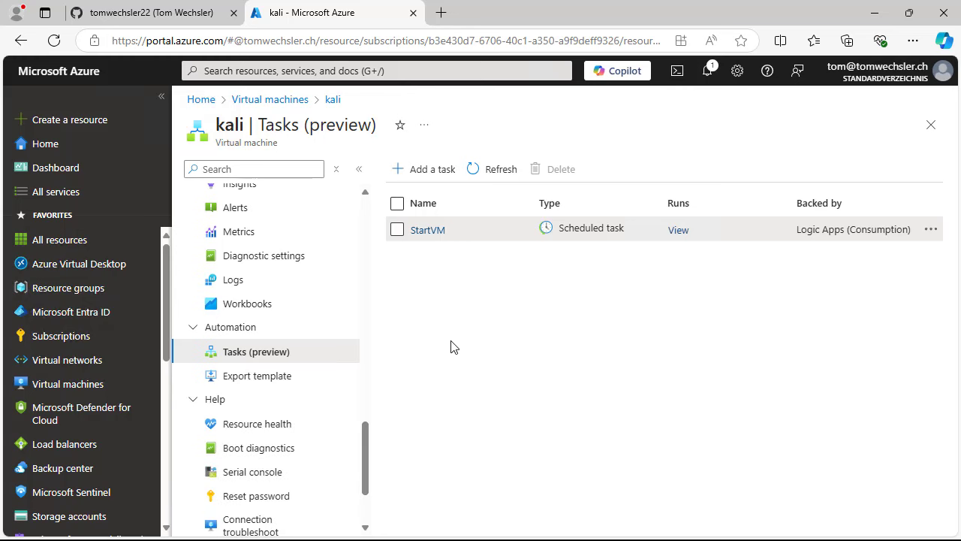